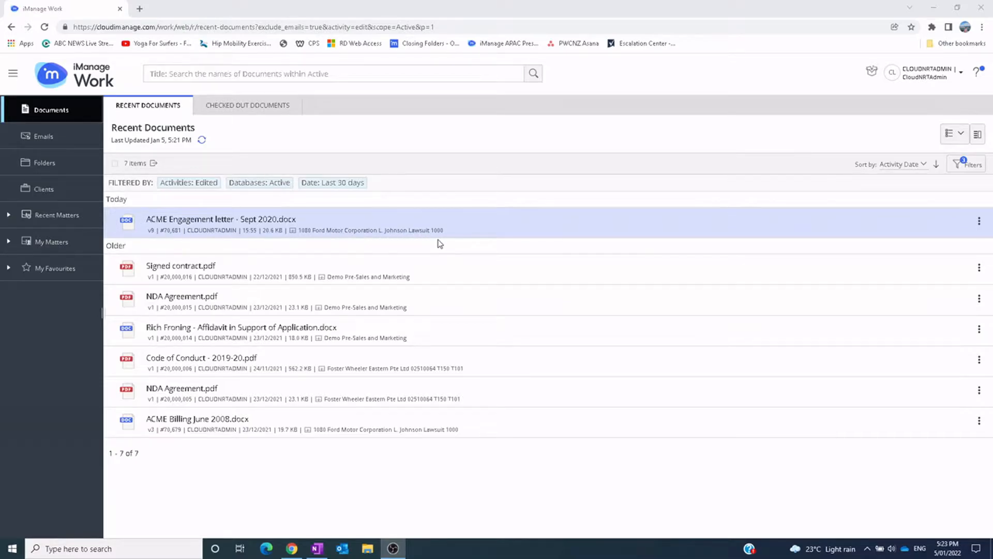
Display the recent documents in grid view and select all of them.
click(717, 131)
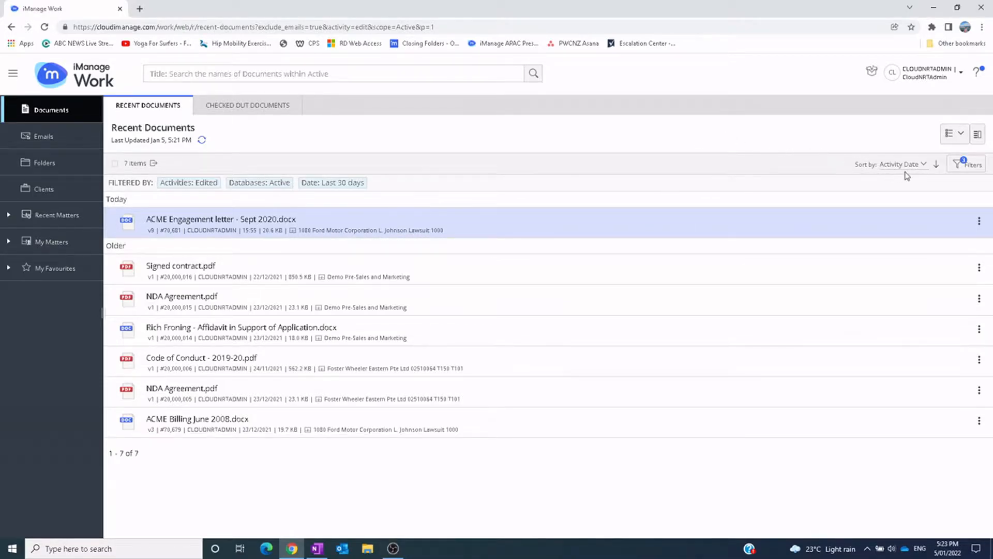
click(961, 135)
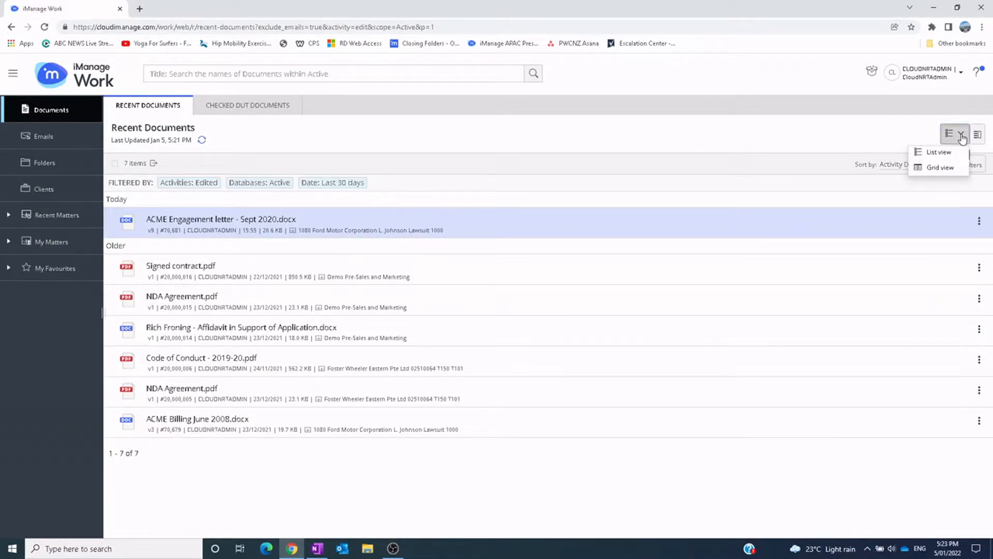
click(954, 172)
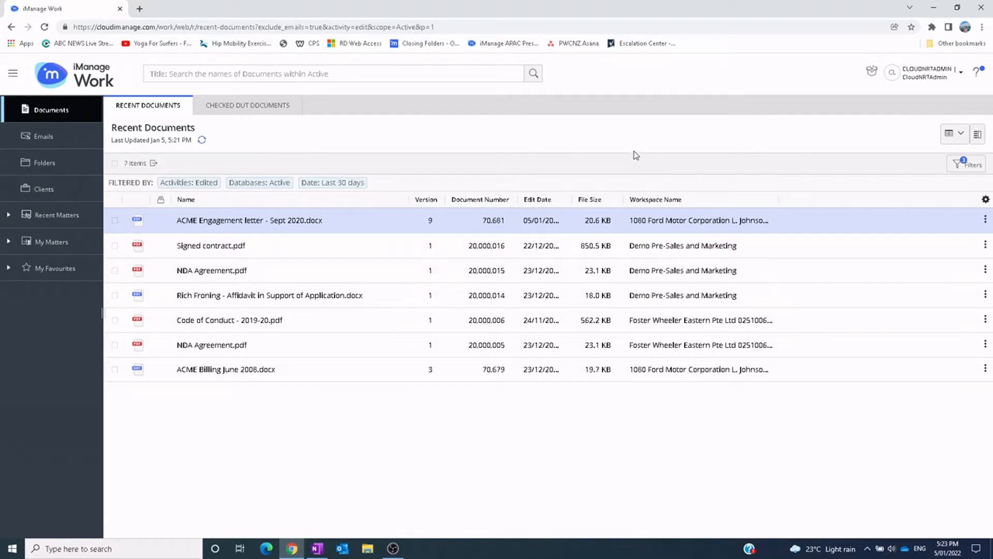
click(115, 164)
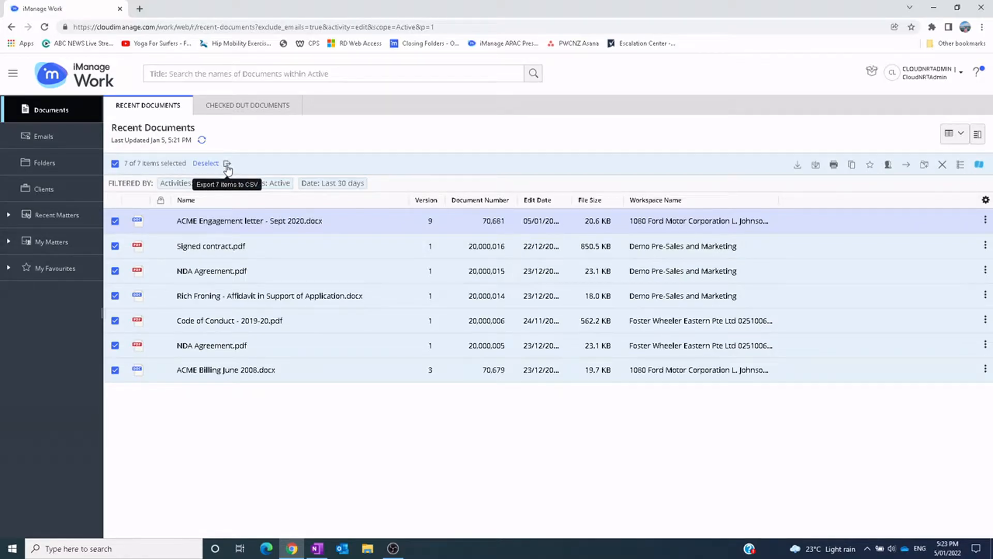
Open the Ford Motor Corporation client from the recent clients, then select and deselect all of its matters.
click(51, 191)
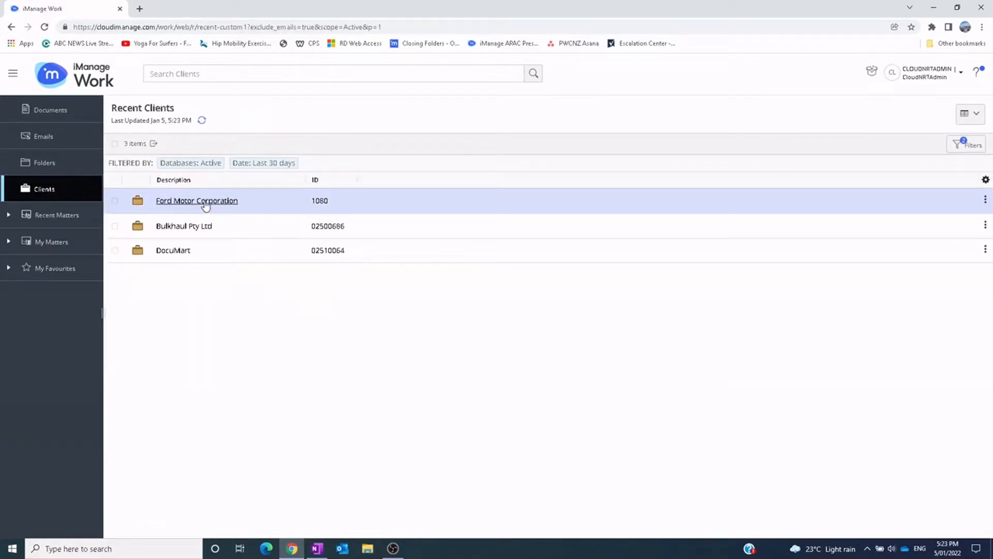
click(205, 204)
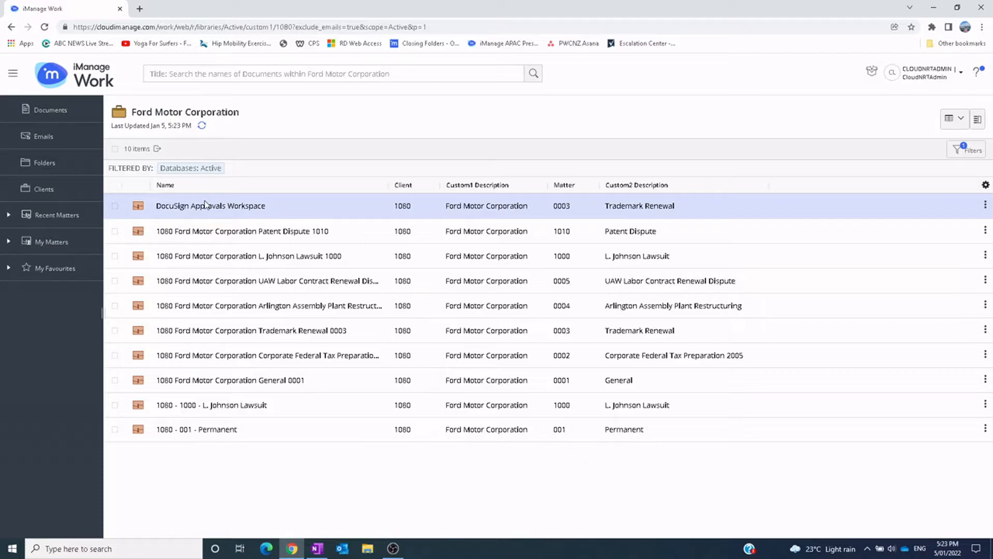
click(114, 149)
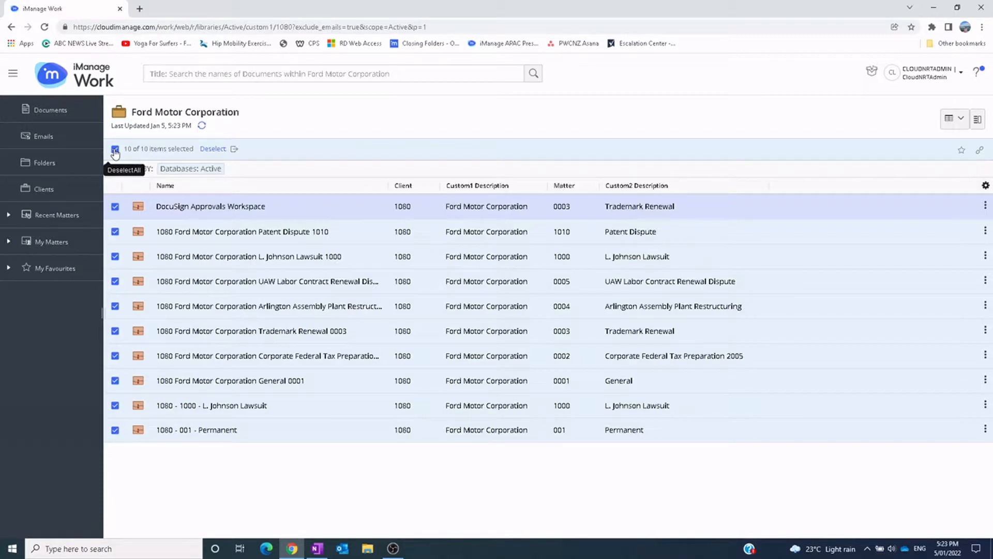
click(115, 151)
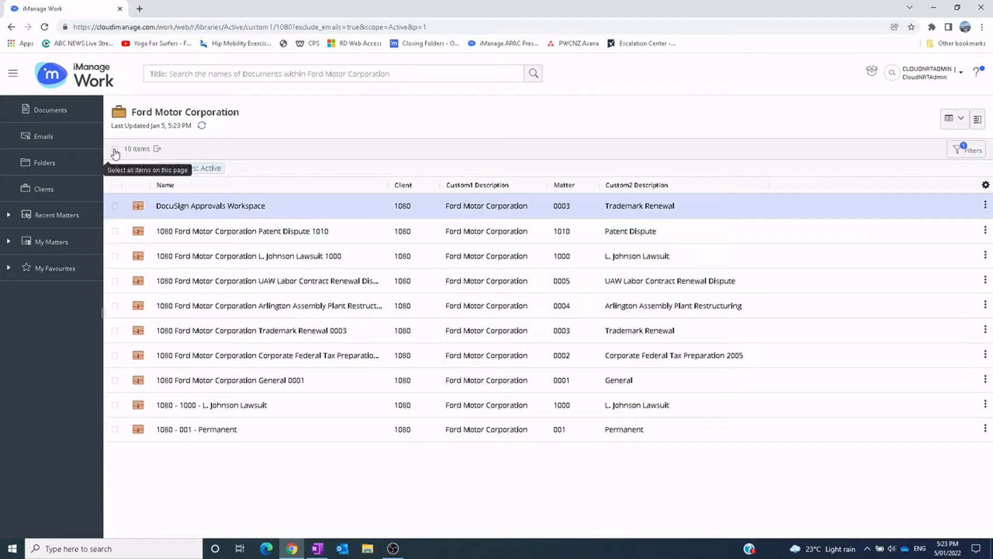
Add the Matter or Job Type column to the matter grid and save the table settings.
click(982, 182)
mouse_move(472, 262)
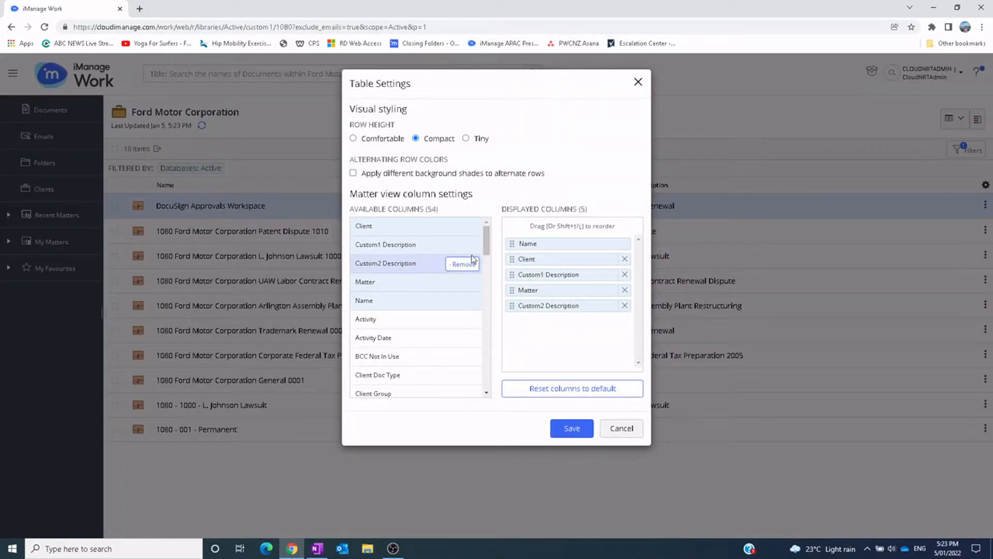
scroll(486, 287, down, 5)
drag(486, 287, 492, 368)
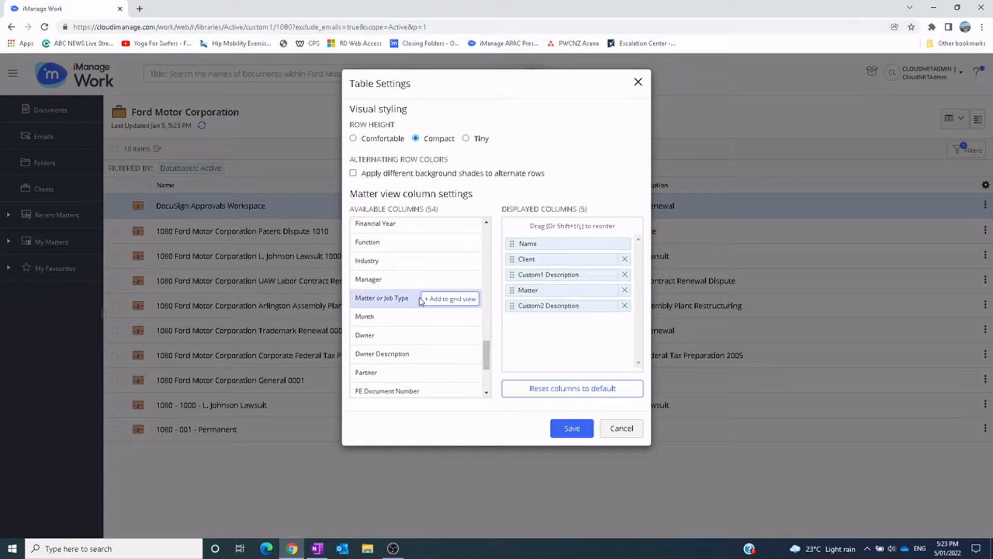
click(444, 298)
click(569, 429)
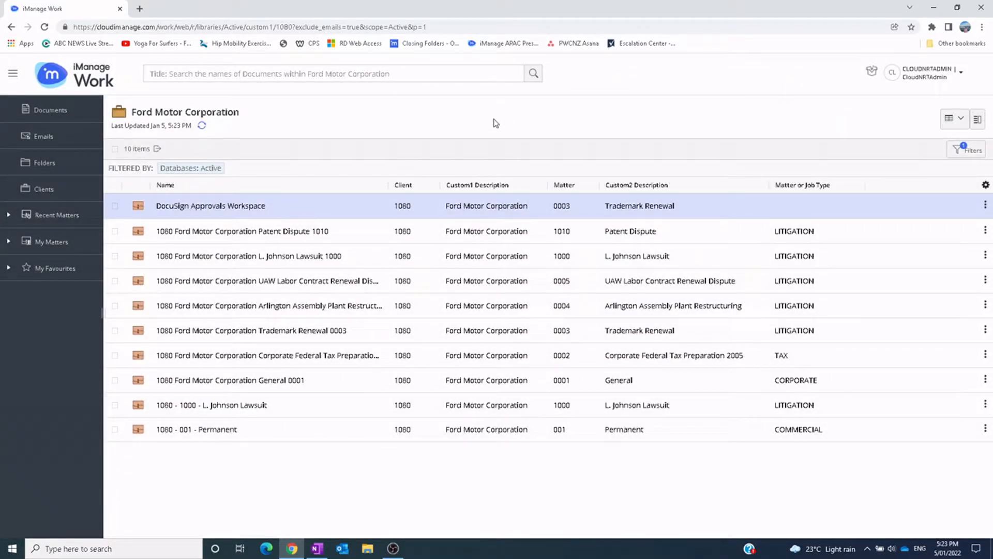
Open the Documents folder of the recent matter 1080 Ford Motor Corporation L. Johnson Lawsuit 1000.
click(70, 217)
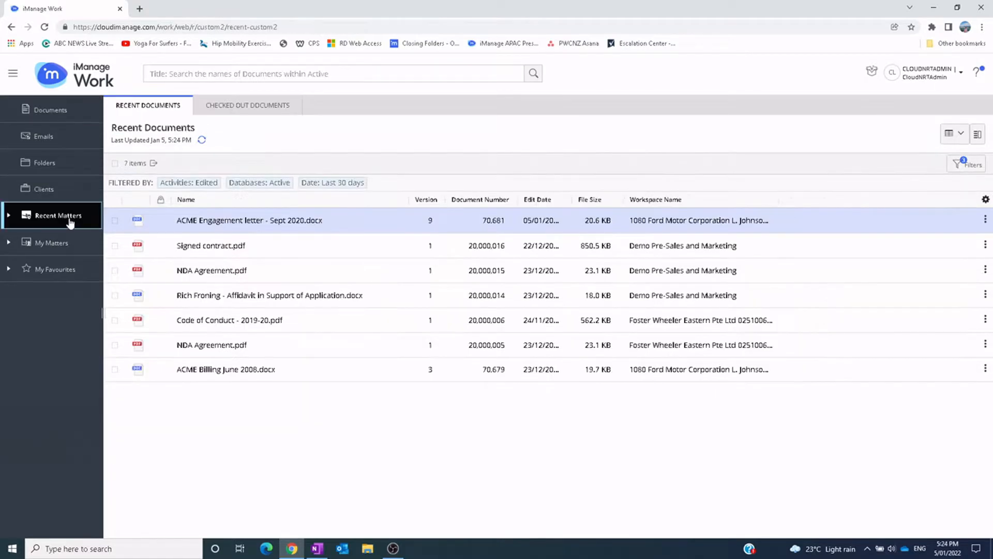
click(223, 217)
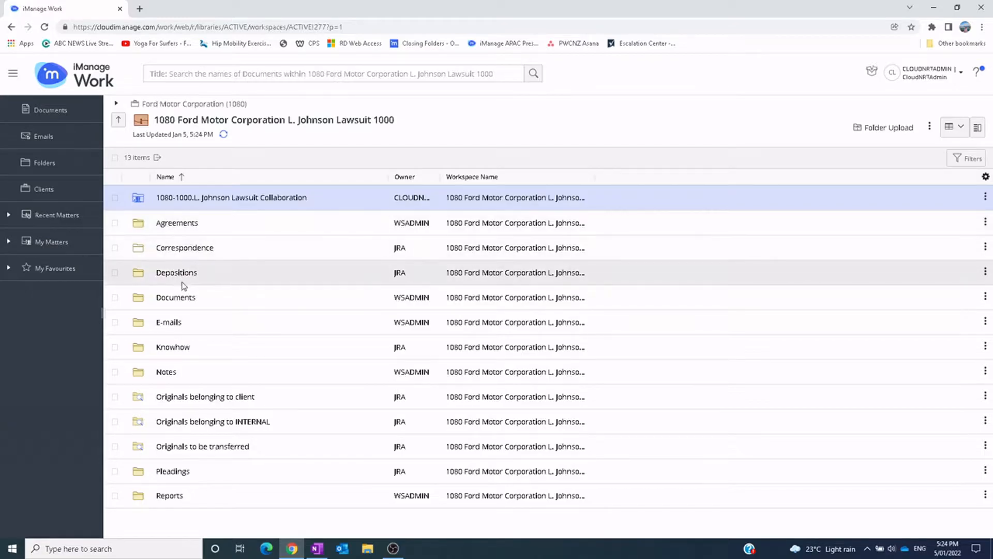
click(181, 298)
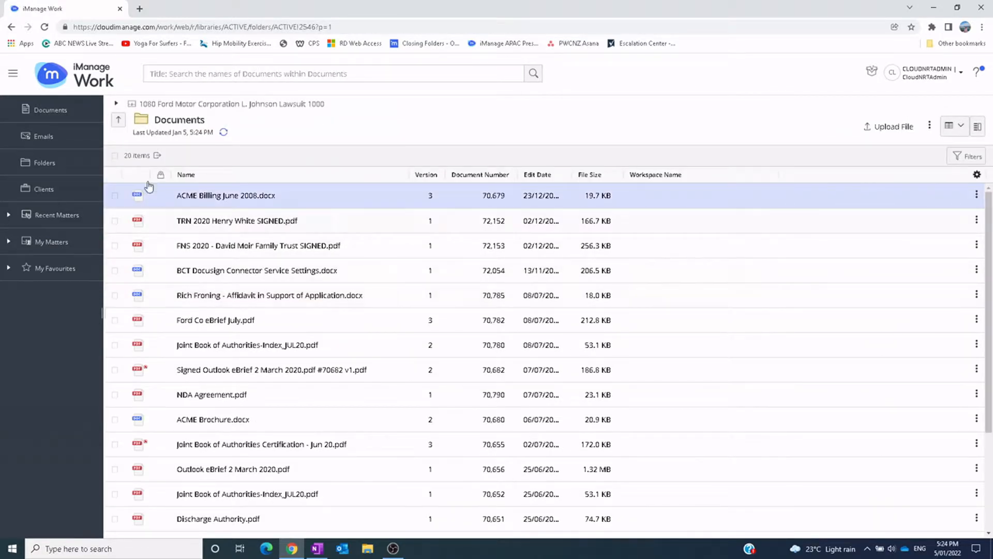
Download all documents in the folder to Downloads as the compressed folder ACME Billing June 2008.zip.
click(115, 157)
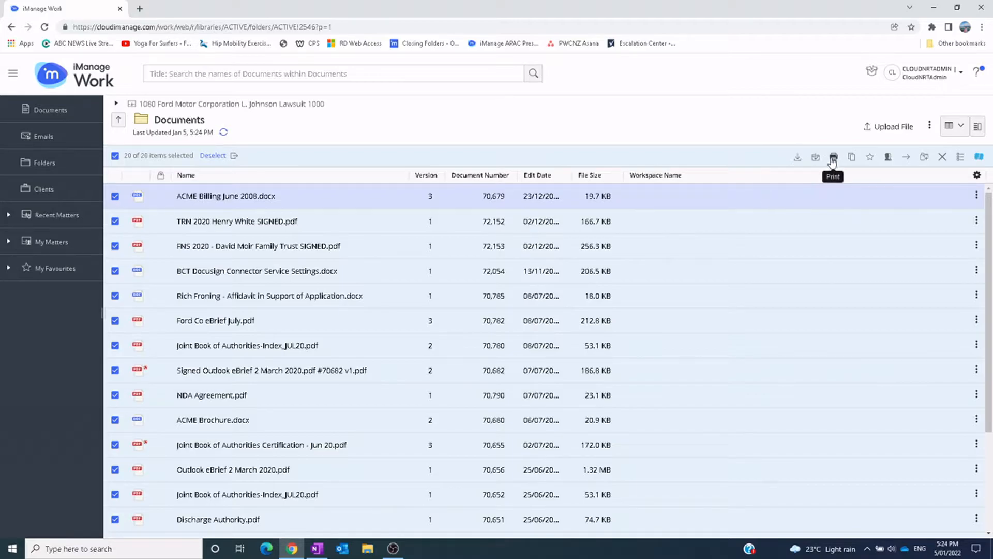
click(852, 161)
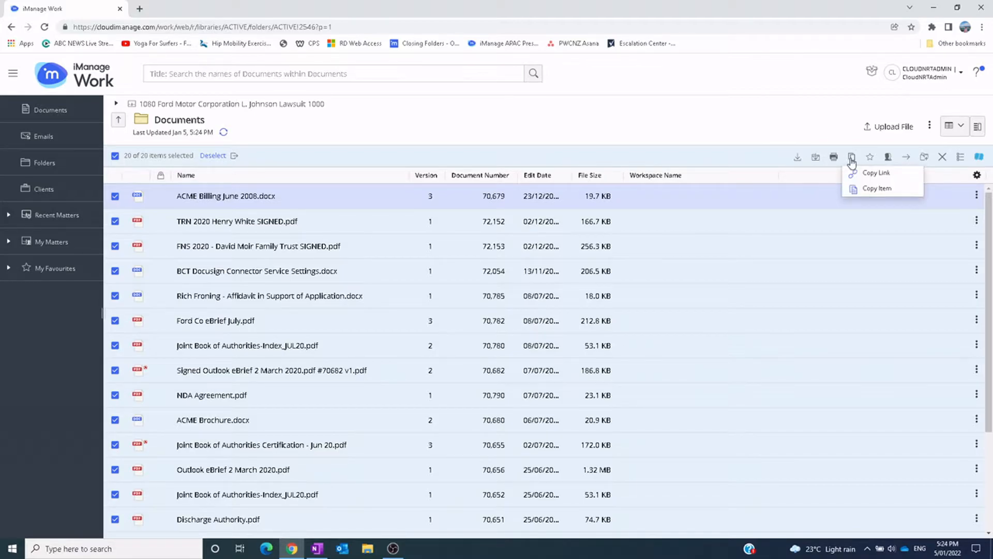
click(886, 159)
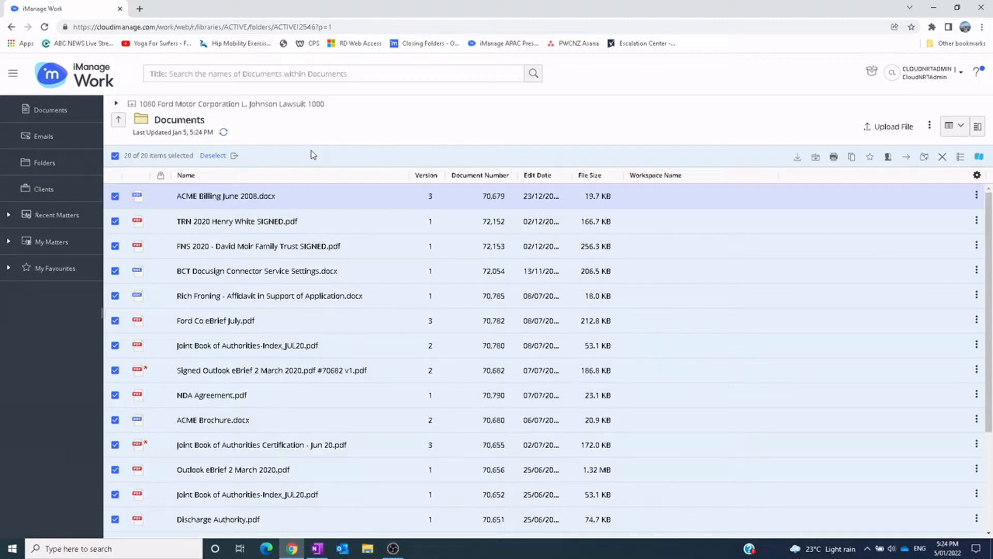
click(797, 157)
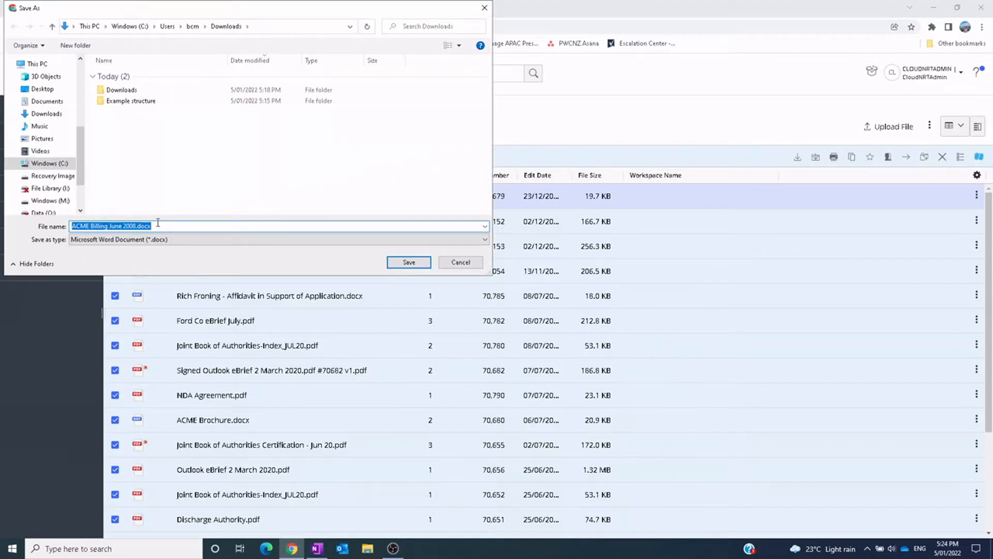
click(232, 240)
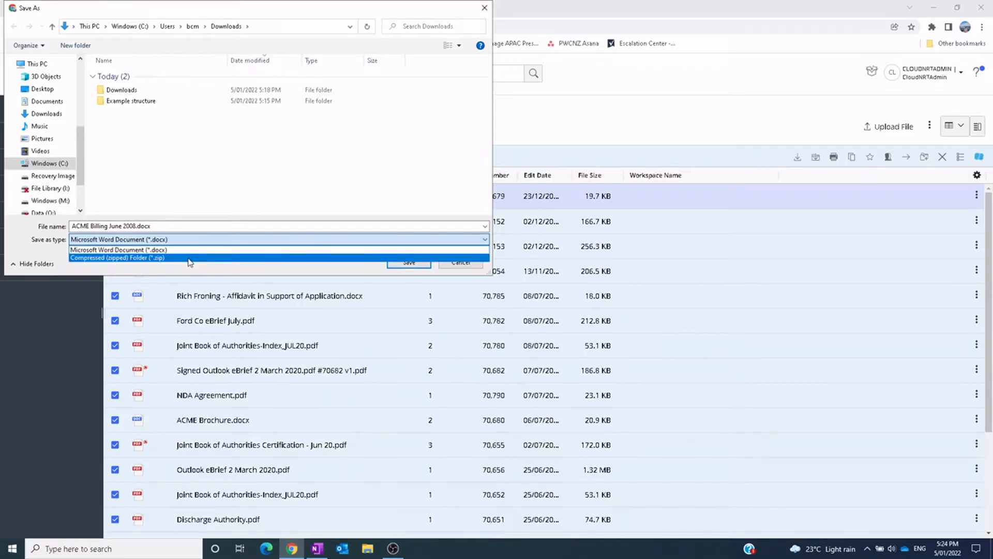
click(189, 258)
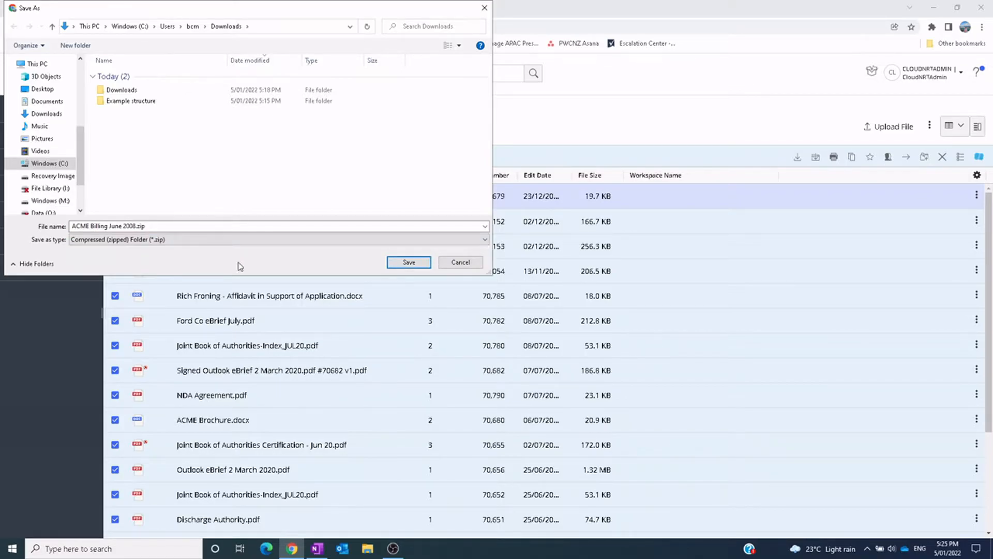
click(409, 263)
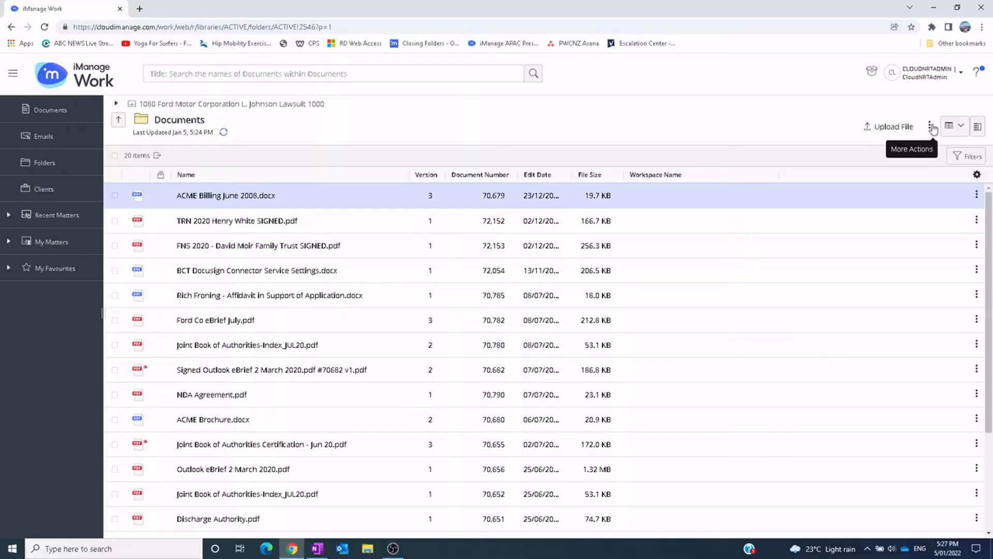
Upload Main folder from Downloads > Example structure into the matter's Documents folder.
click(931, 126)
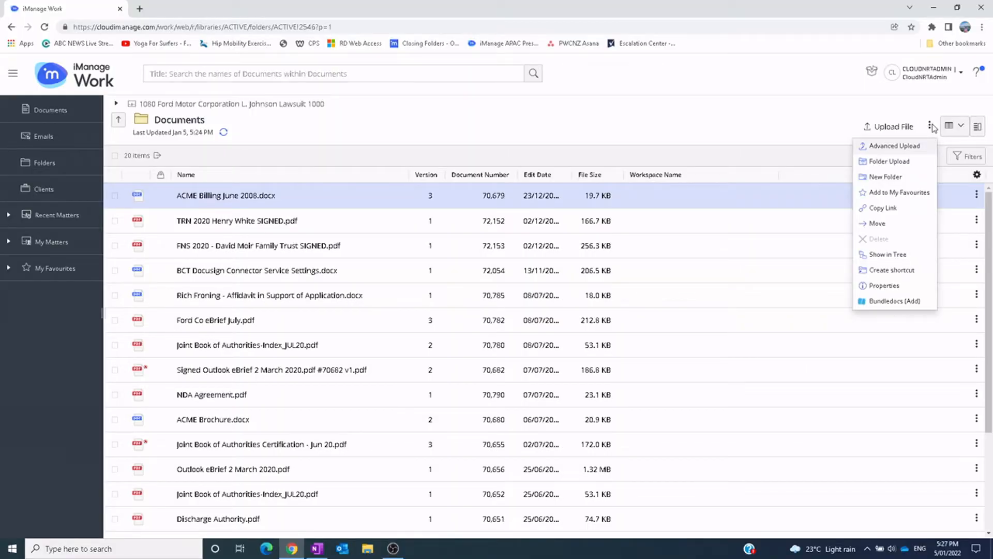
click(912, 167)
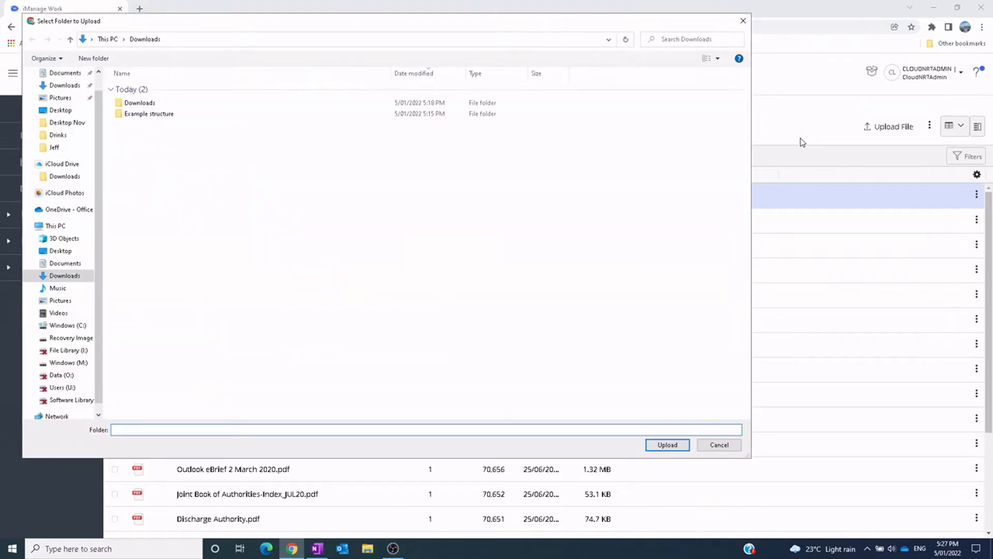
click(141, 115)
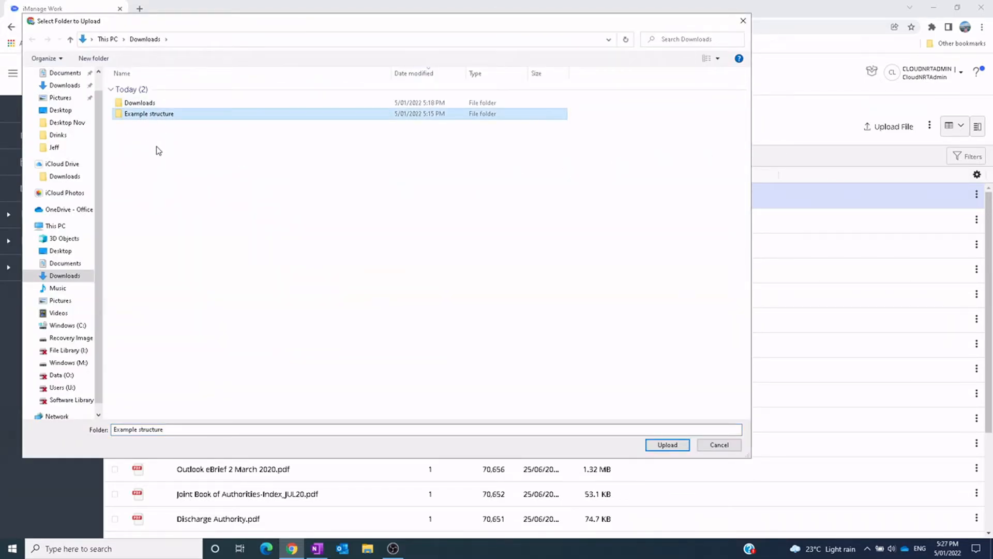
double_click(163, 114)
click(150, 89)
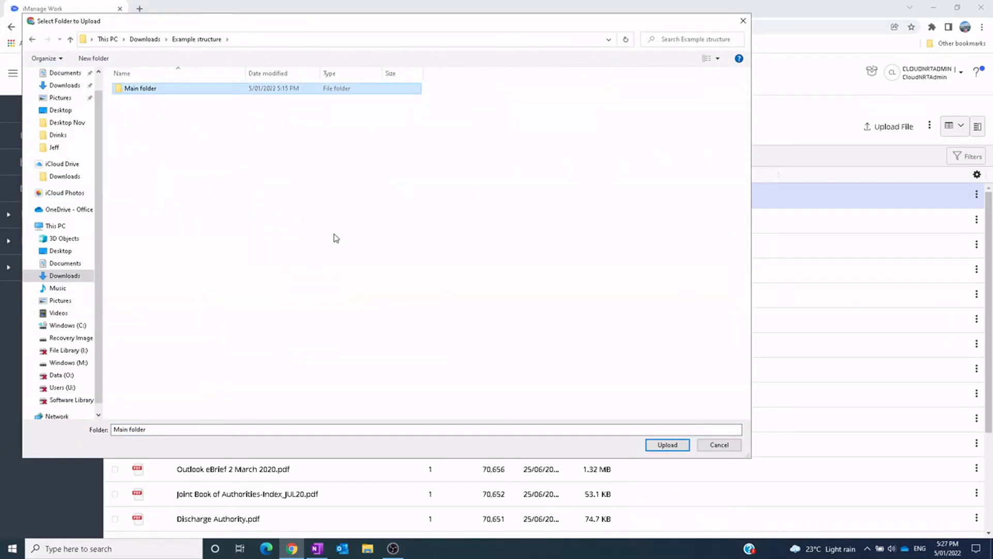
click(680, 449)
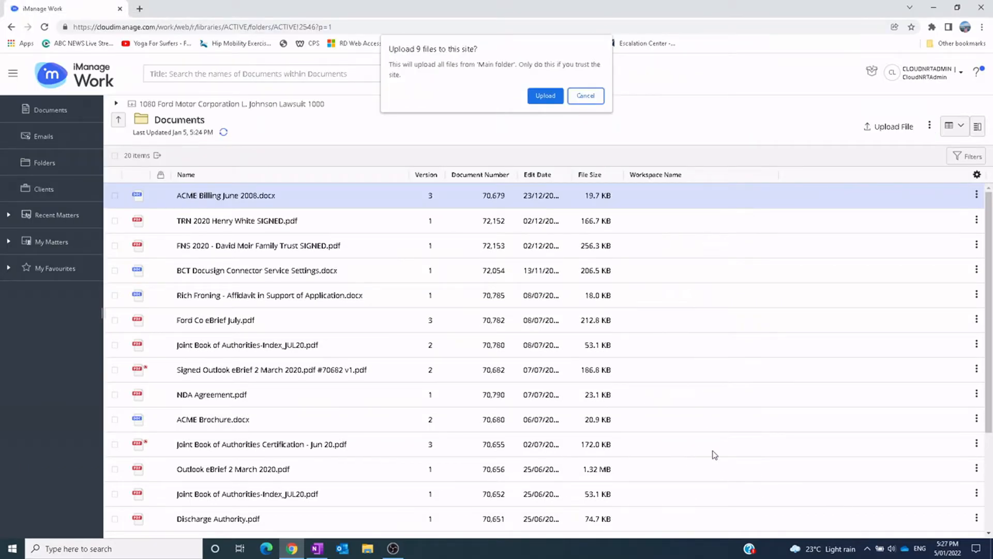
click(545, 96)
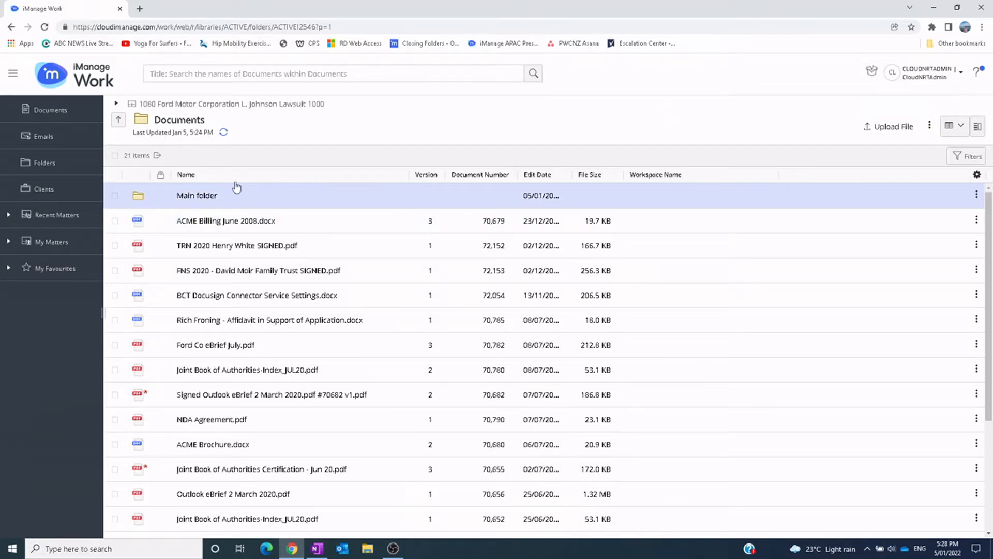
Move iManage Preview Server Release Notes 10.3.pdf from Folder 2 inside the uploaded Main folder to the trash.
click(210, 195)
click(196, 196)
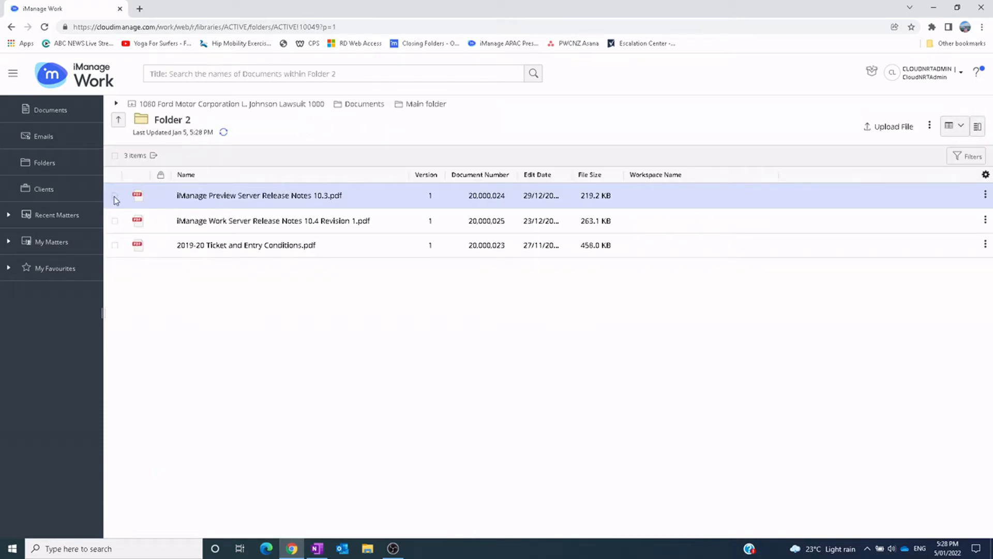
click(115, 197)
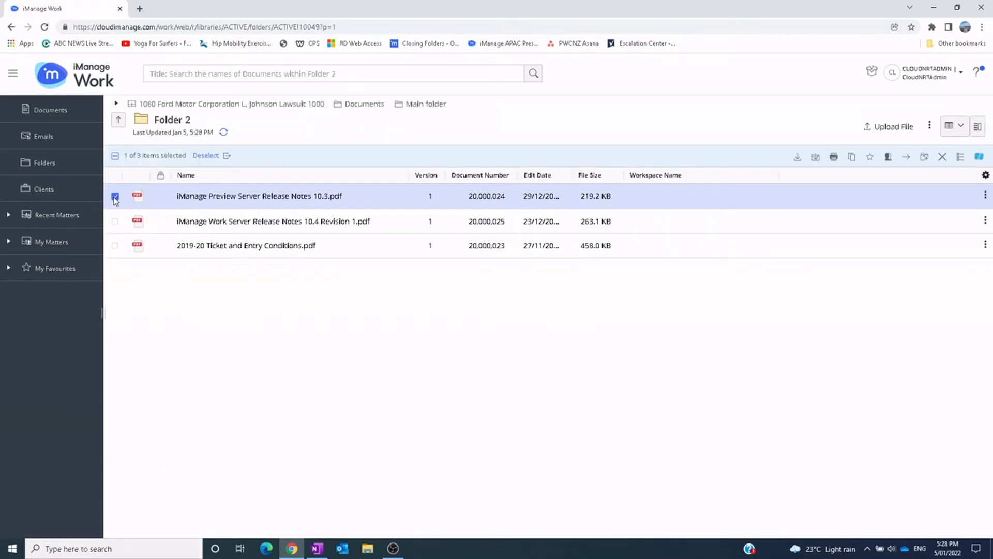
click(985, 196)
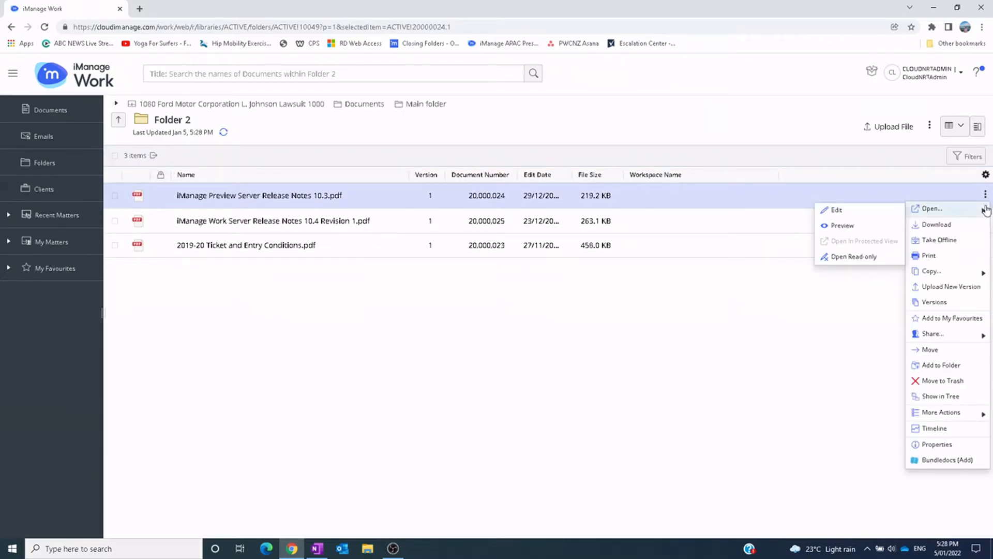
click(954, 381)
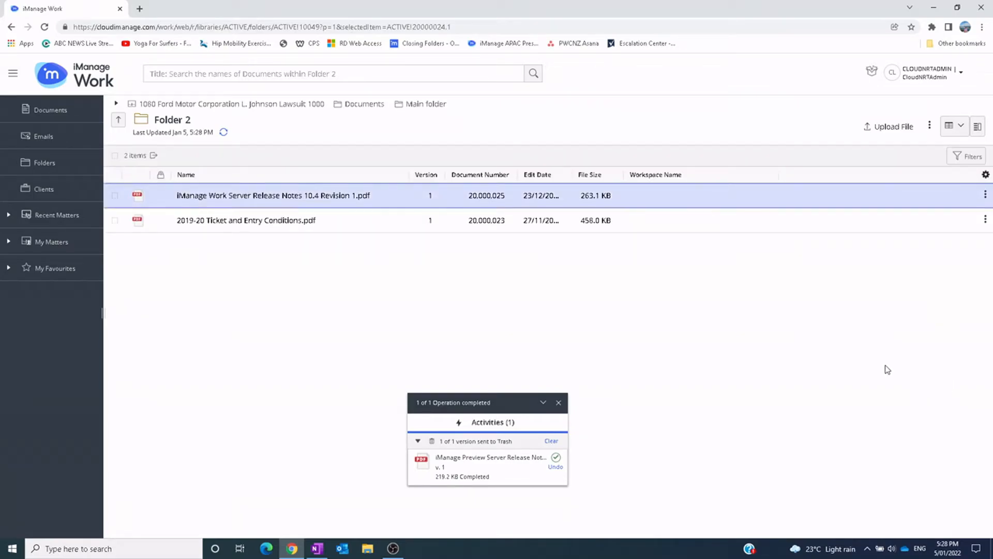
Restore iManage Preview Server Release Notes 10.3.PDF from the trash of the ACTIVE library and close the trash.
click(960, 74)
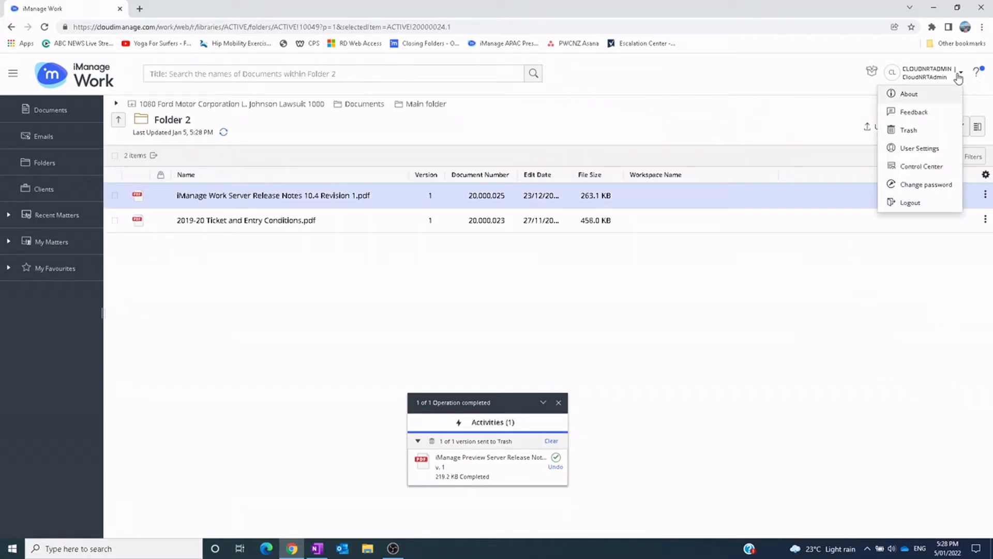
click(919, 131)
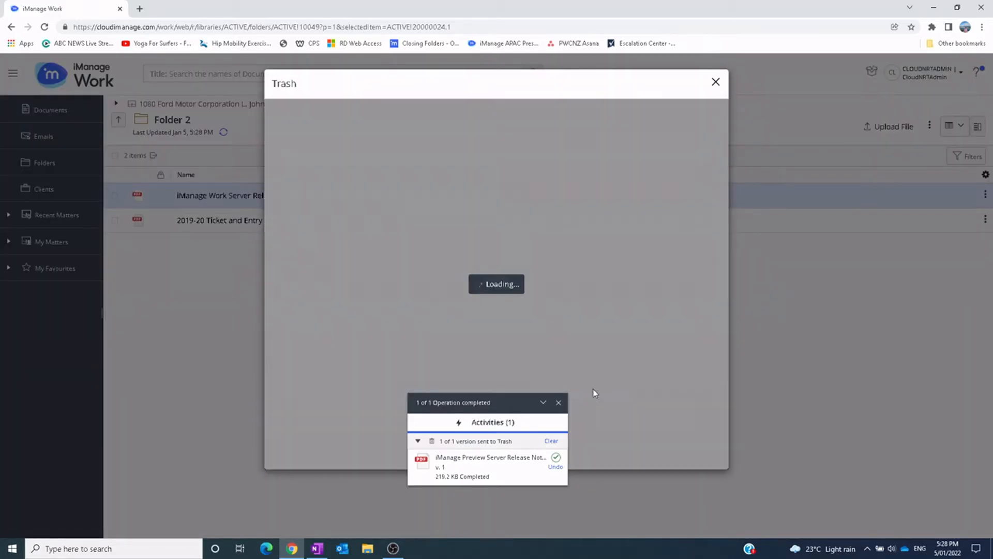
click(558, 403)
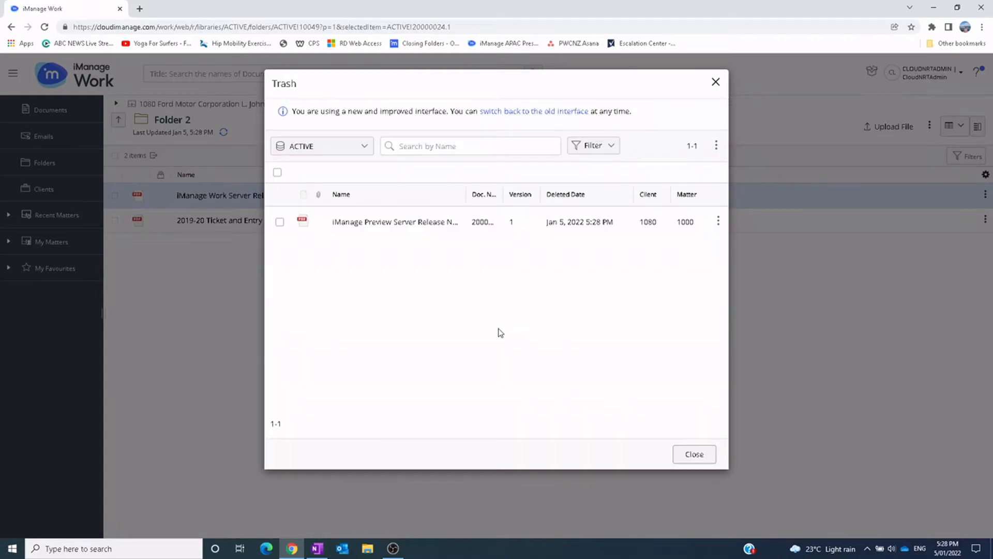
click(279, 222)
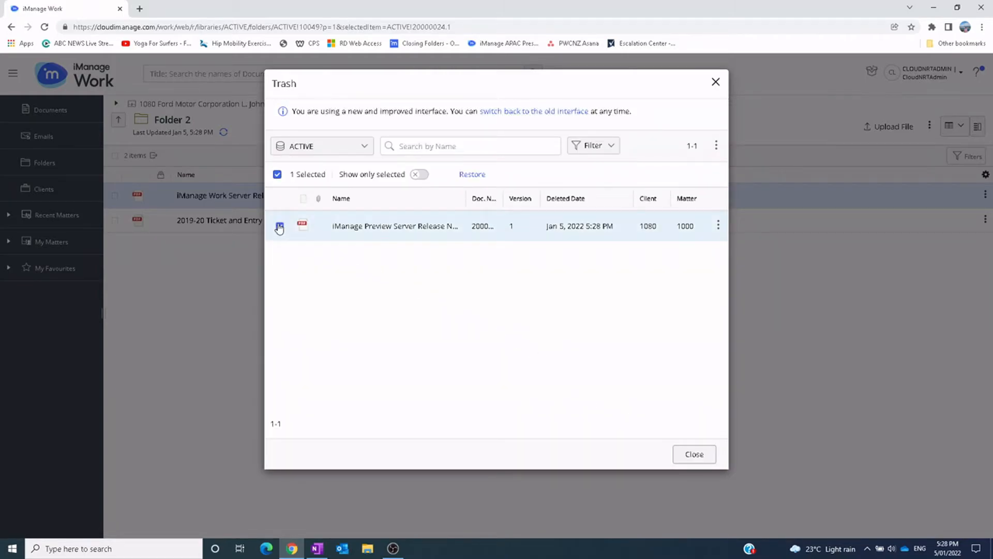
click(471, 176)
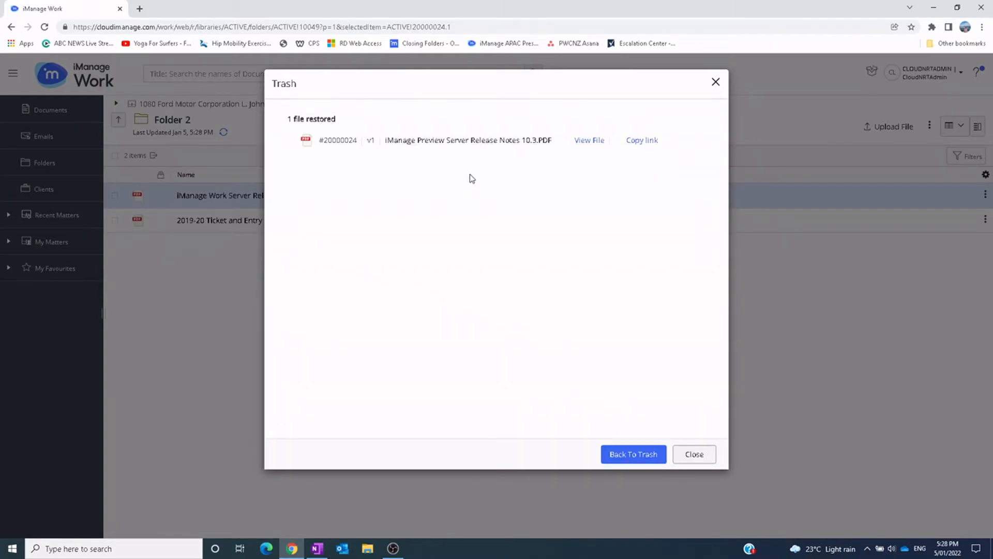
click(652, 462)
click(680, 453)
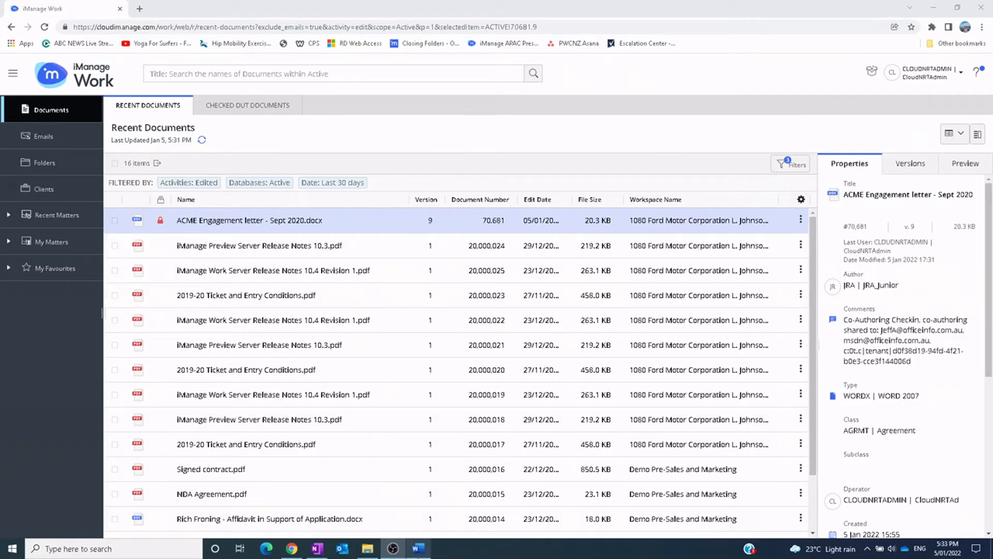
Switch to Word, delete the opening paragraph below the Engagement Letter heading, save and sync the document, and close it.
click(419, 548)
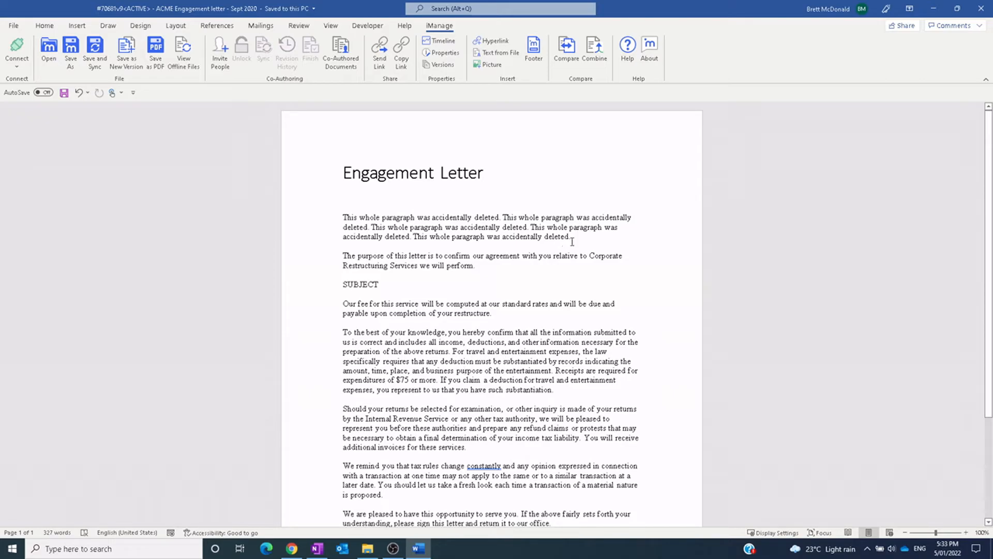
drag(343, 217, 571, 237)
key(Delete)
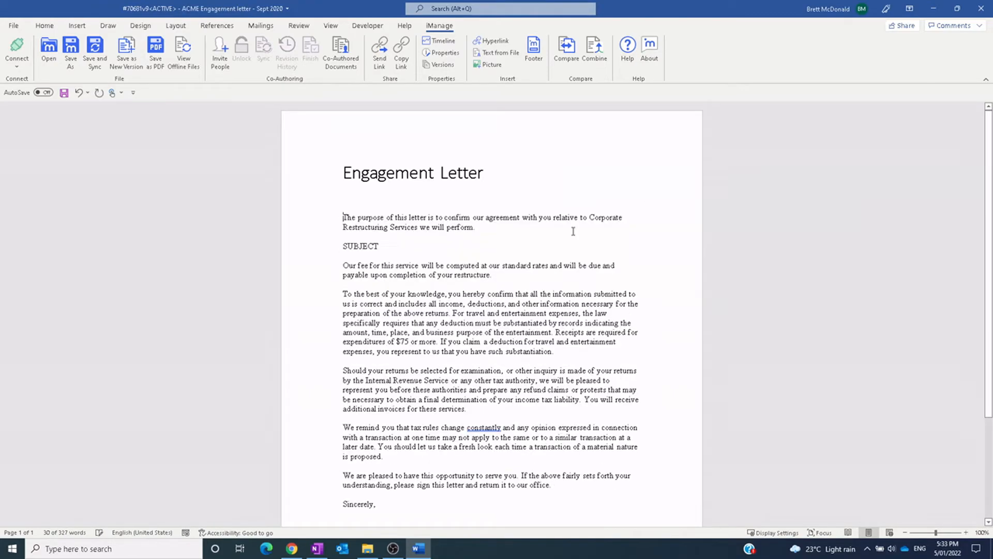
click(98, 56)
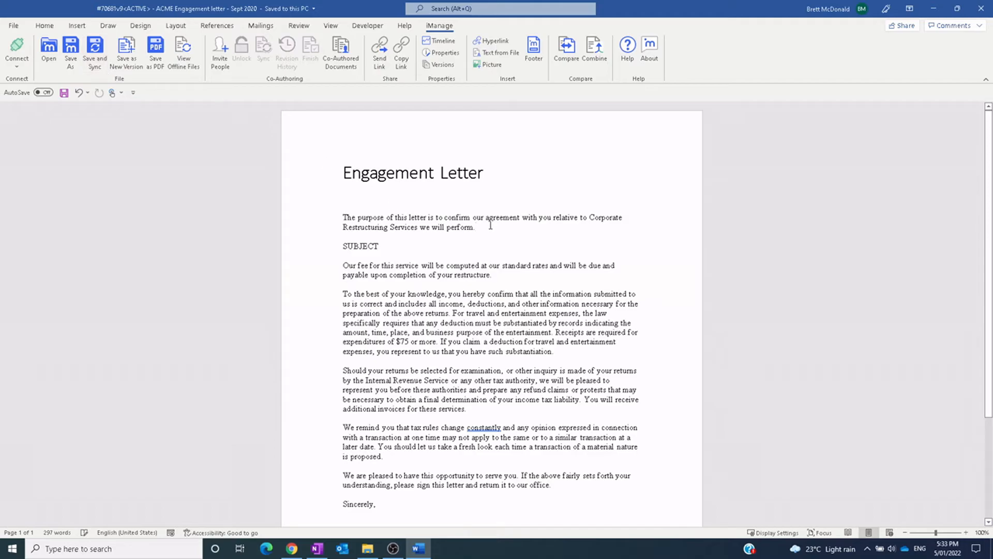
click(984, 9)
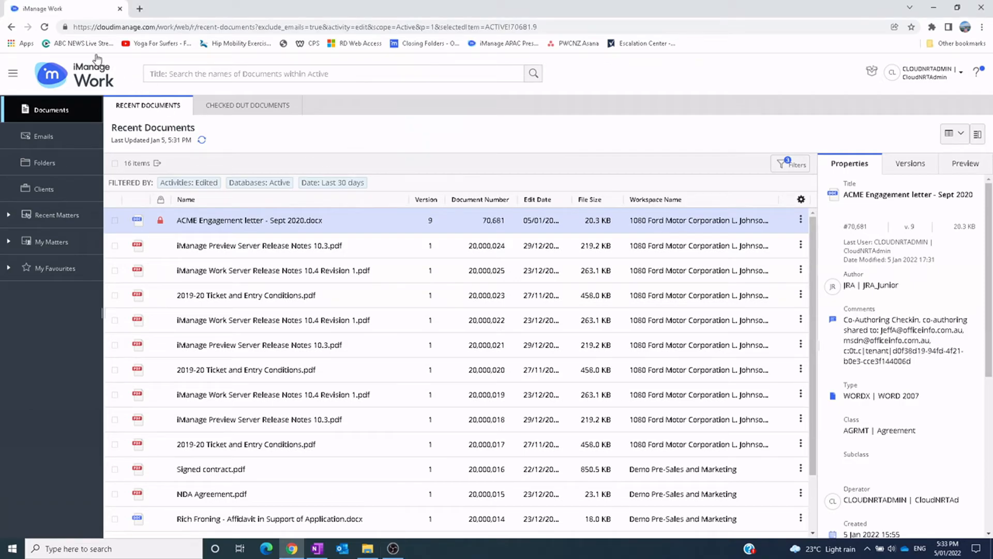
Refresh the recent documents, then download and open the previous edit from the newest timeline entry of ACME Engagement letter - Sept 2020.docx.
click(45, 27)
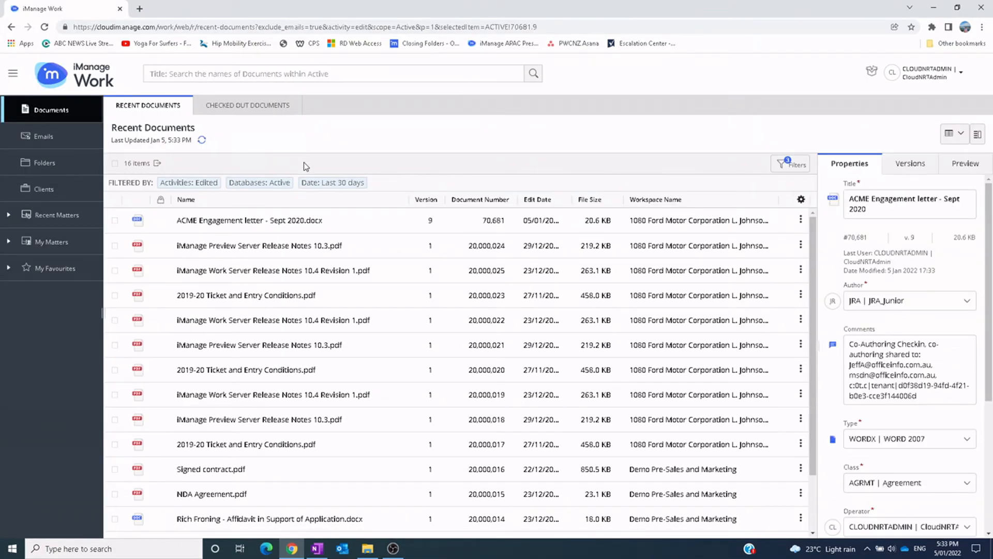
click(802, 223)
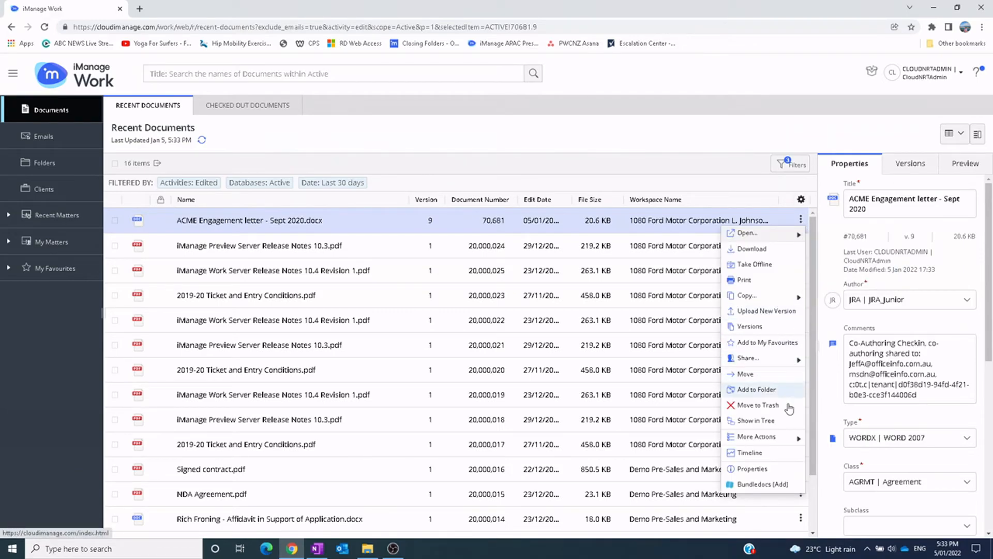
click(775, 453)
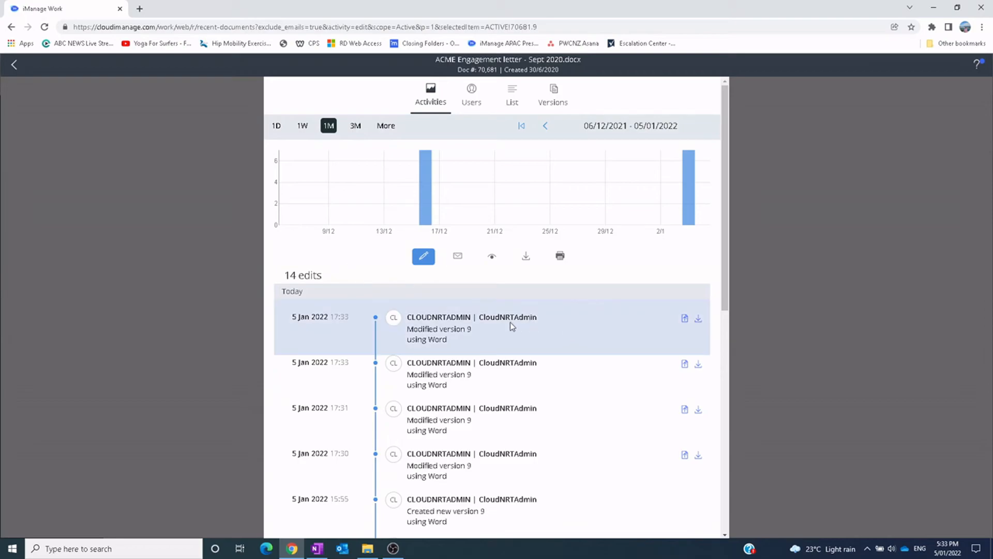
click(699, 319)
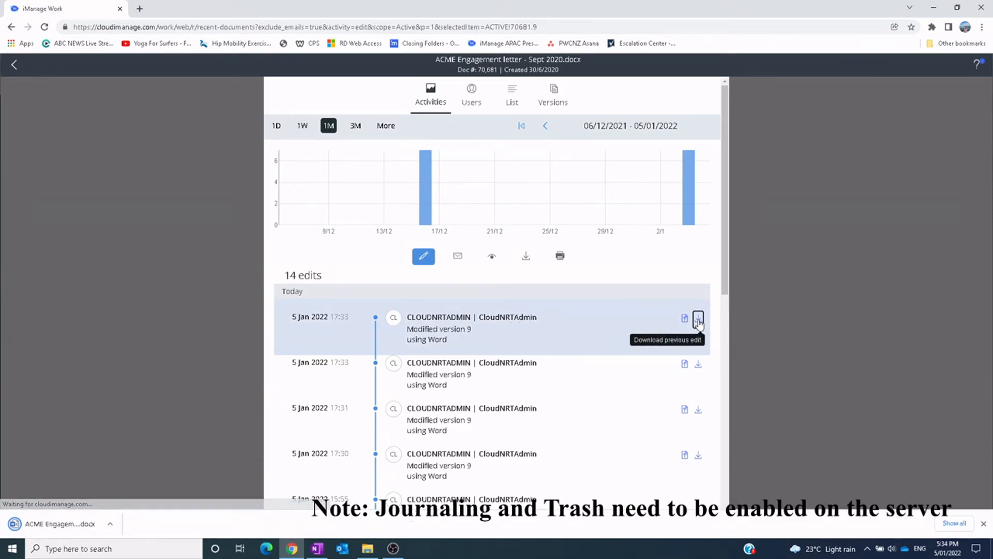
click(60, 523)
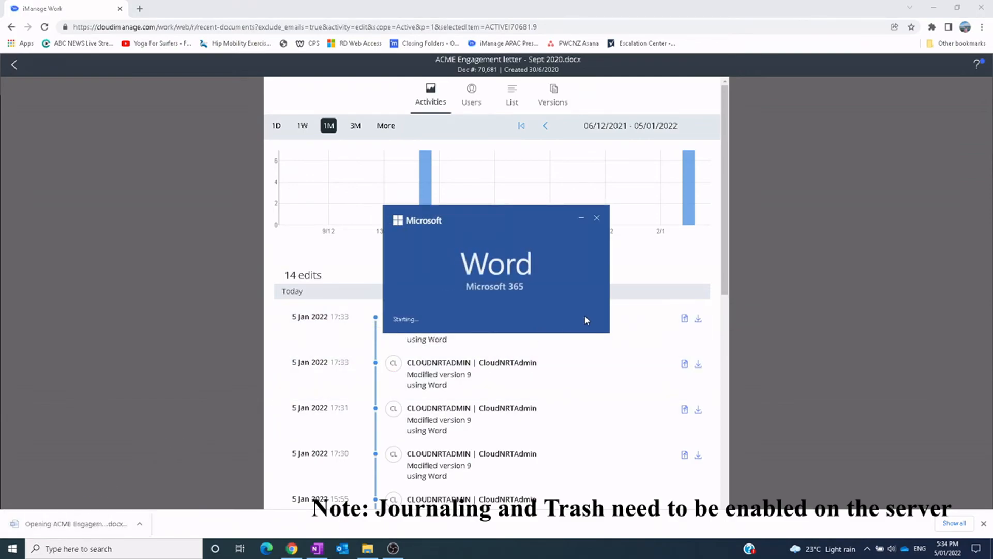